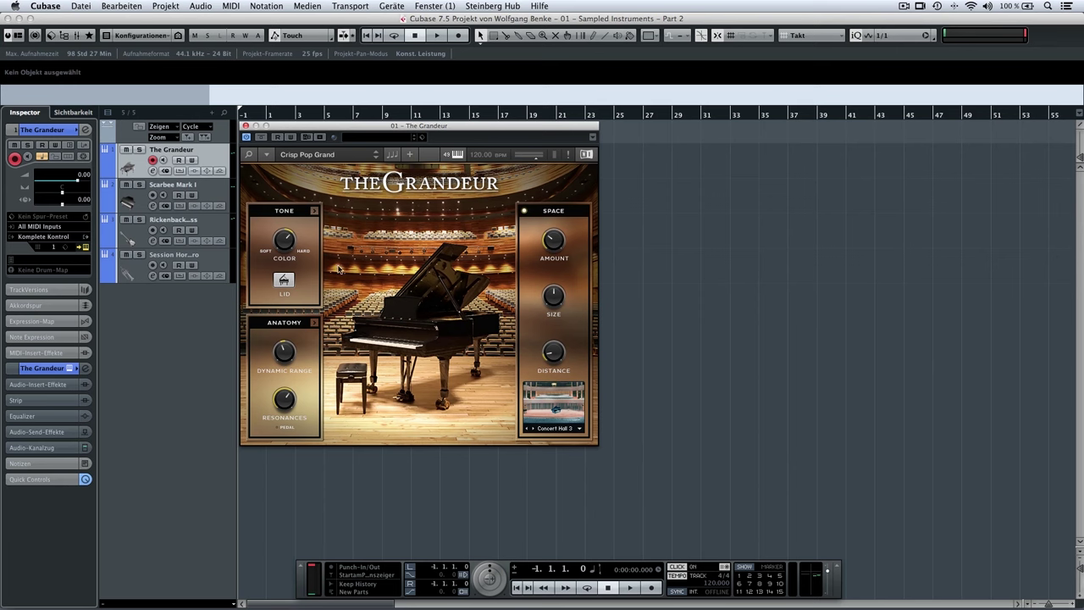
# - Inspect the detailed Tone and Anatomy settings of The Grandeur, and close the instrument
pyautogui.click(313, 211)
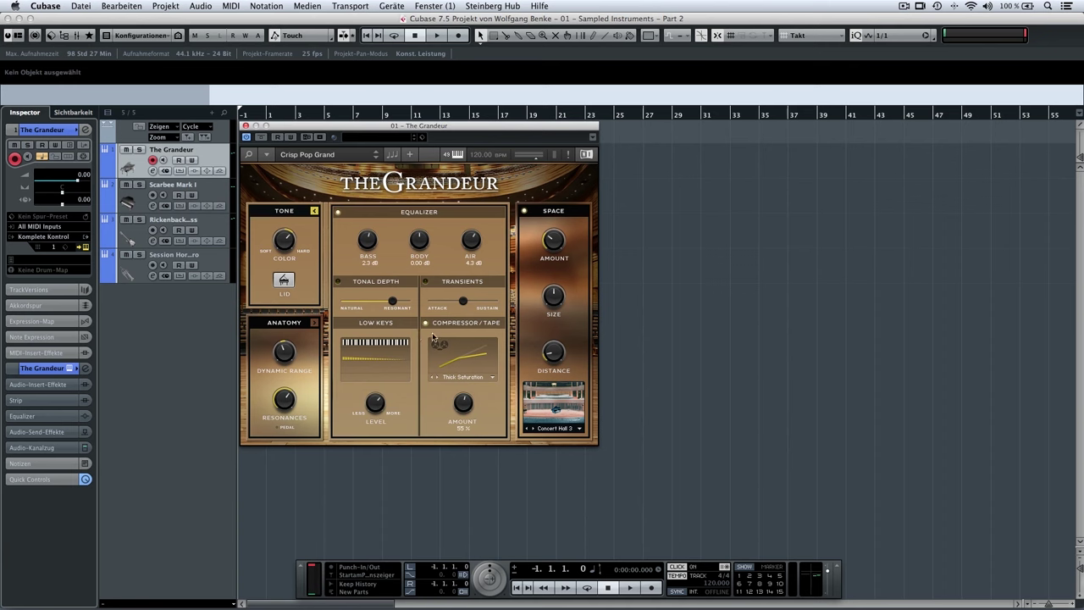
pyautogui.click(313, 212)
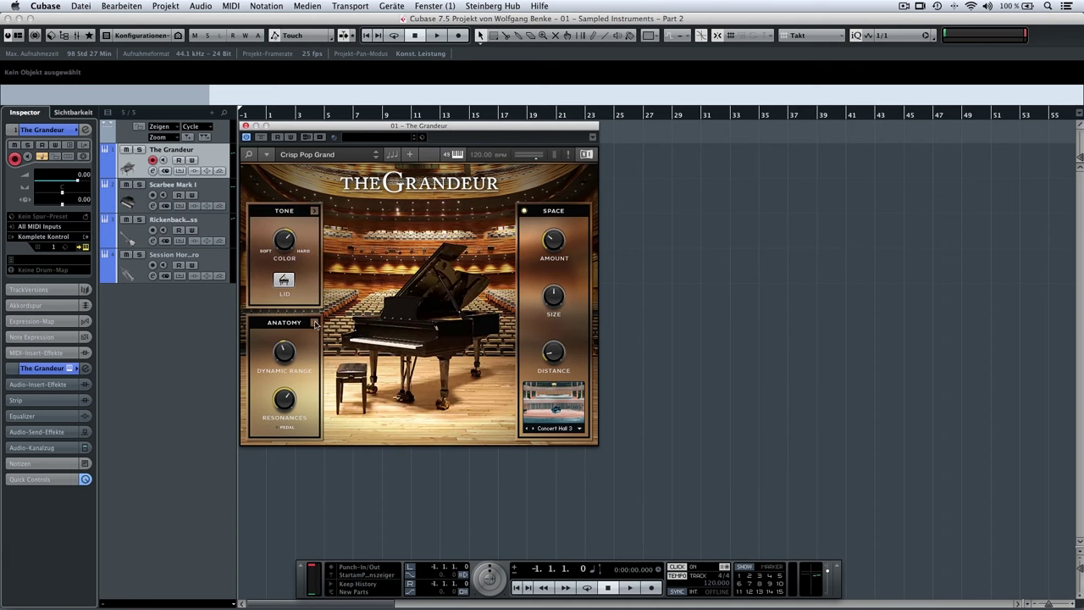
pyautogui.click(314, 322)
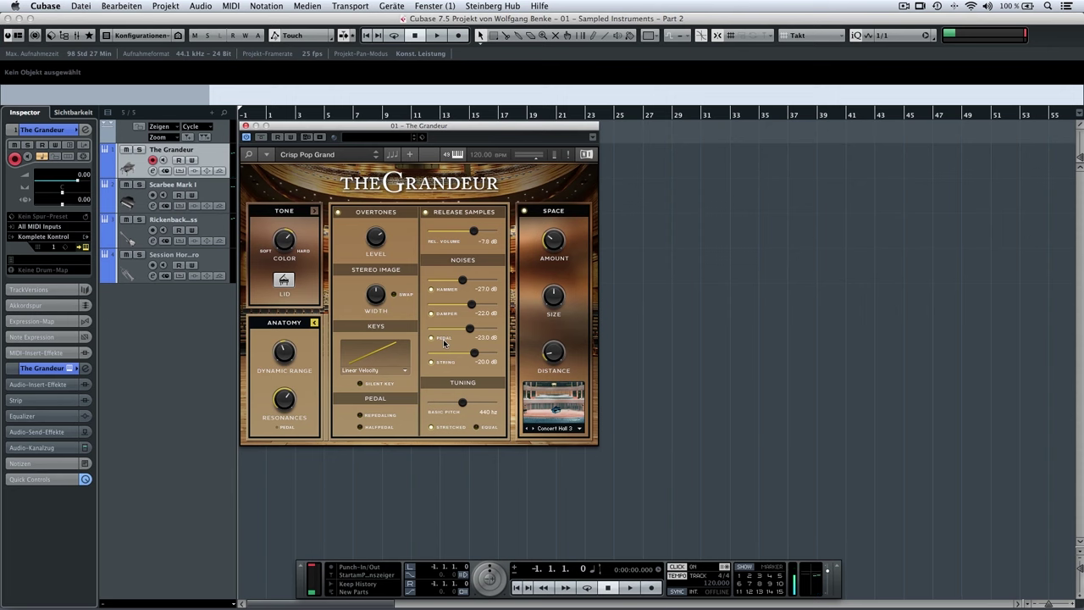
pyautogui.click(315, 322)
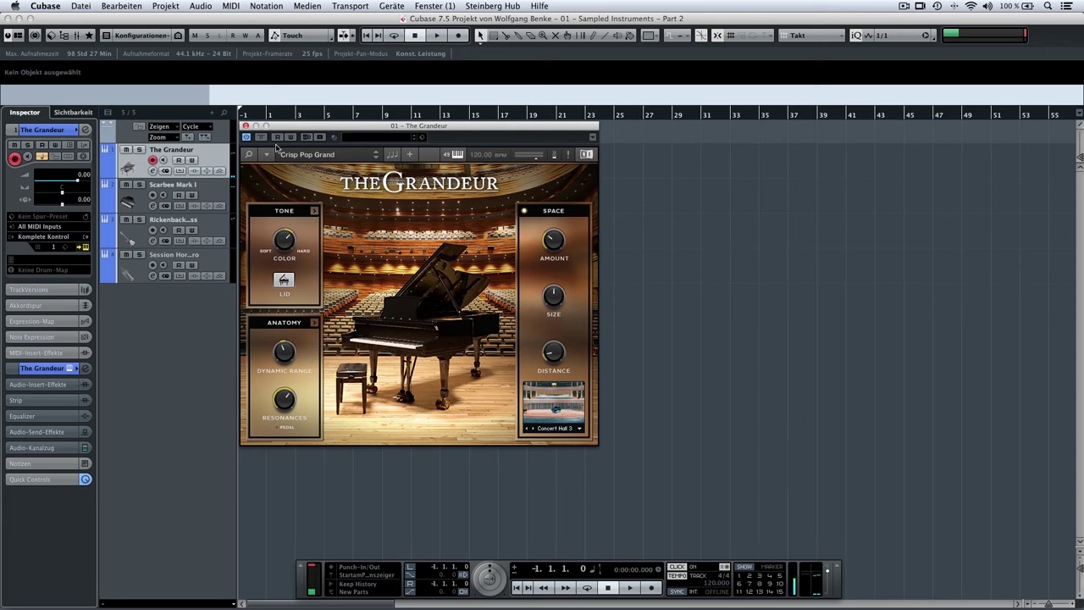
pyautogui.click(245, 126)
# - Open the instrument on the Scarbee Mark I track to view its sound and effect controls, and close it
pyautogui.click(182, 199)
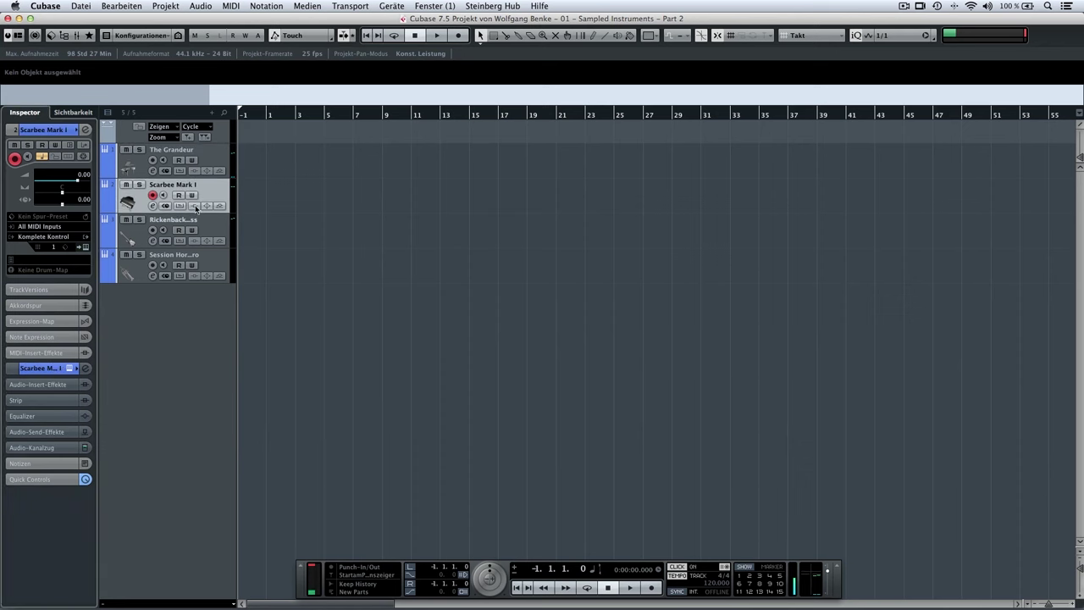
pyautogui.click(85, 247)
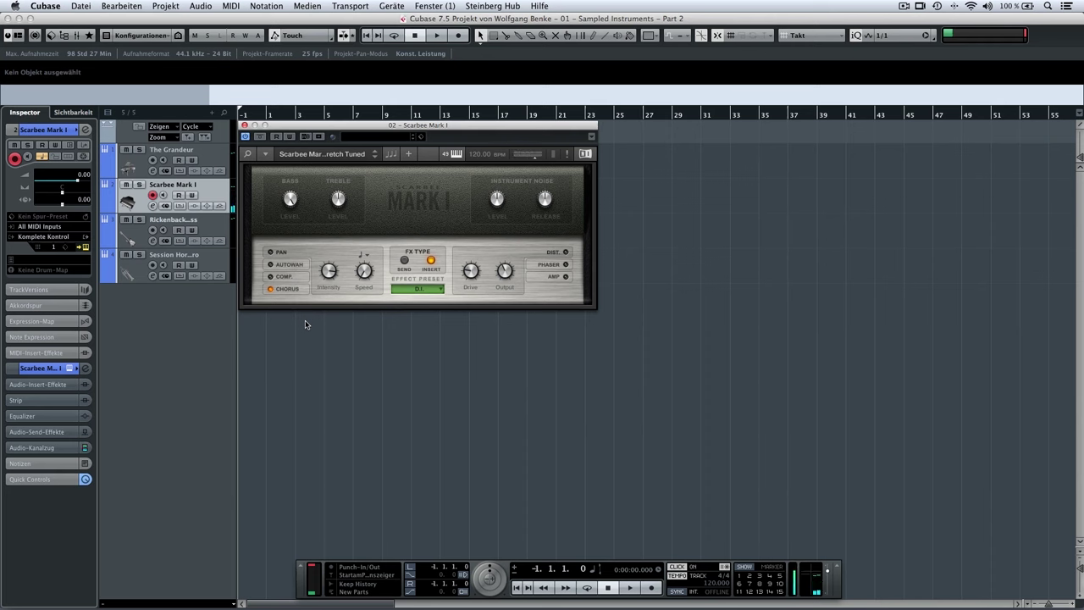
pyautogui.click(244, 126)
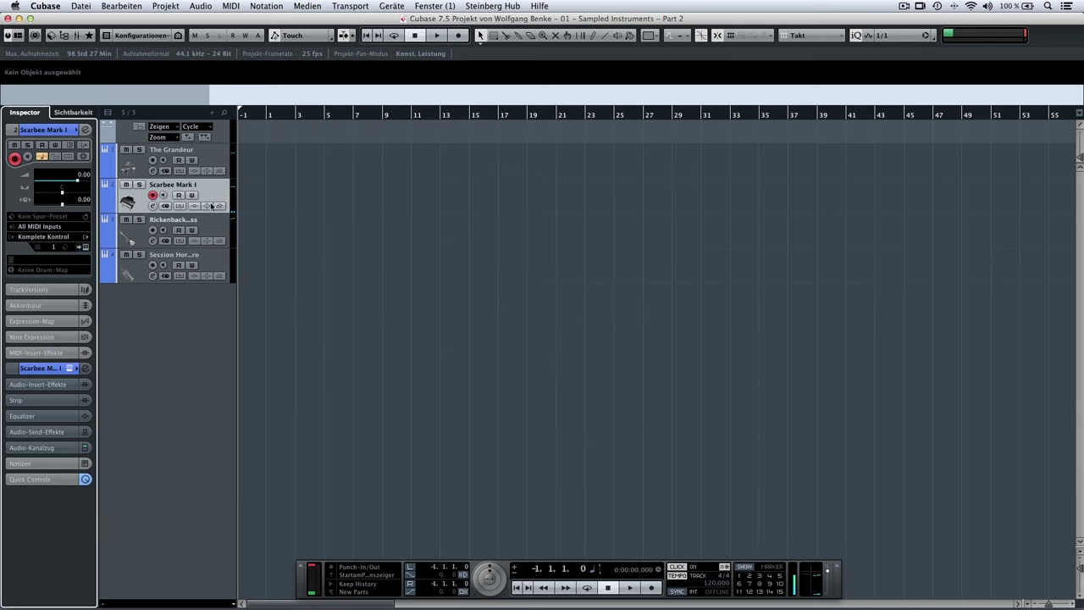
# - Open the Rickenbacker Bass track's instrument and examine its pickup, amplifier, cabinet, tape, compressor and equalizer controls
pyautogui.click(187, 223)
pyautogui.click(87, 247)
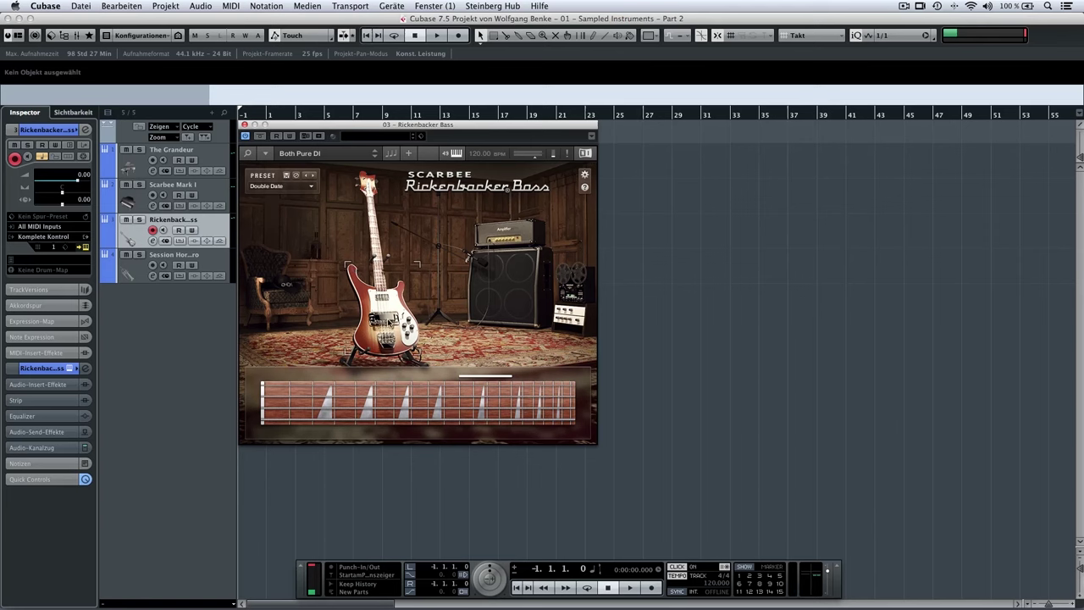
pyautogui.click(389, 322)
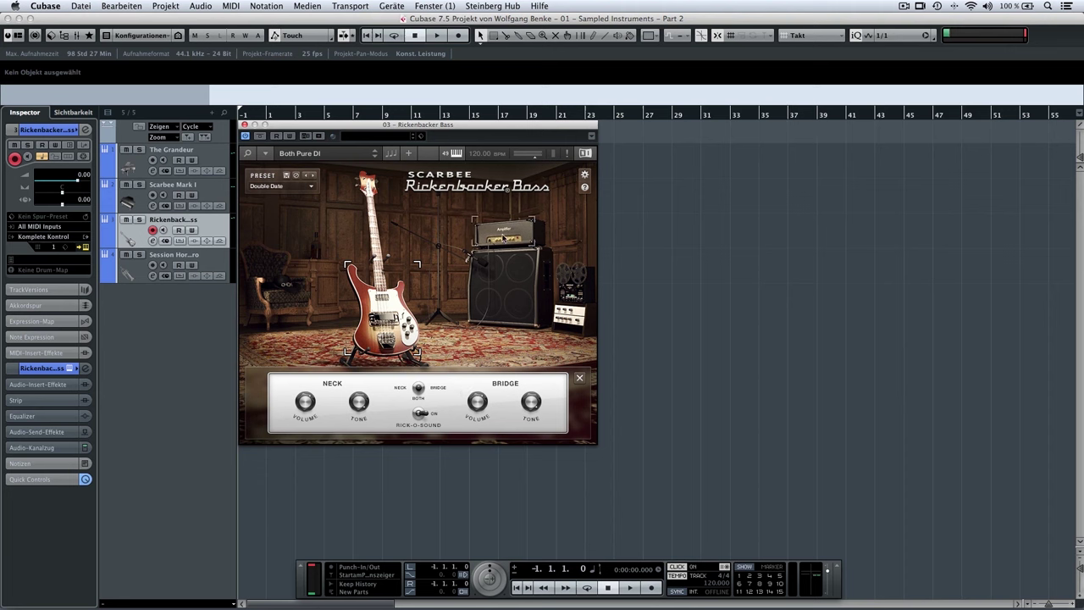
pyautogui.click(504, 237)
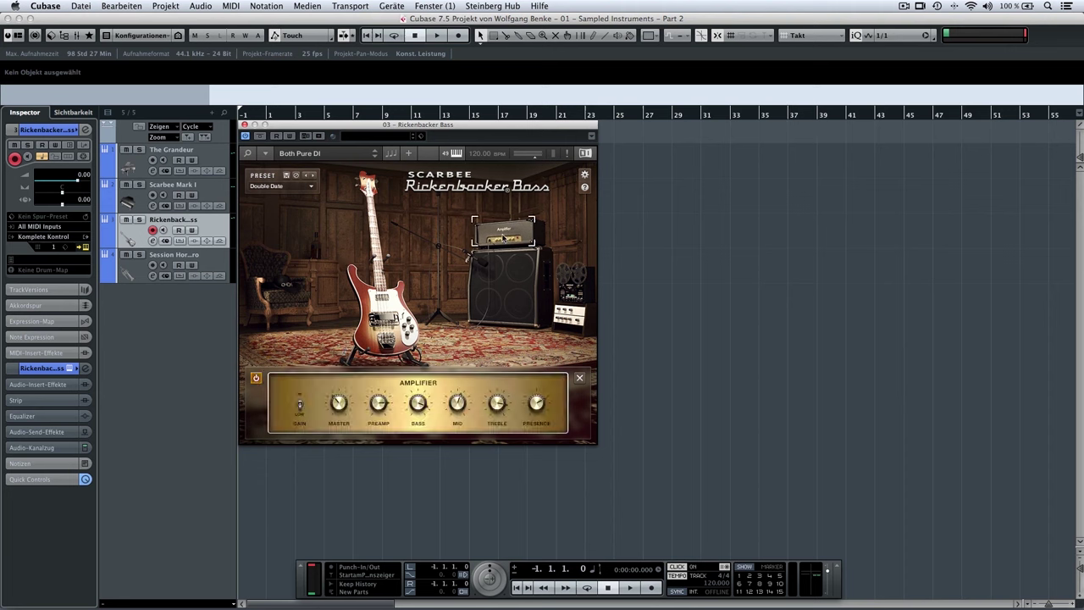
pyautogui.click(502, 286)
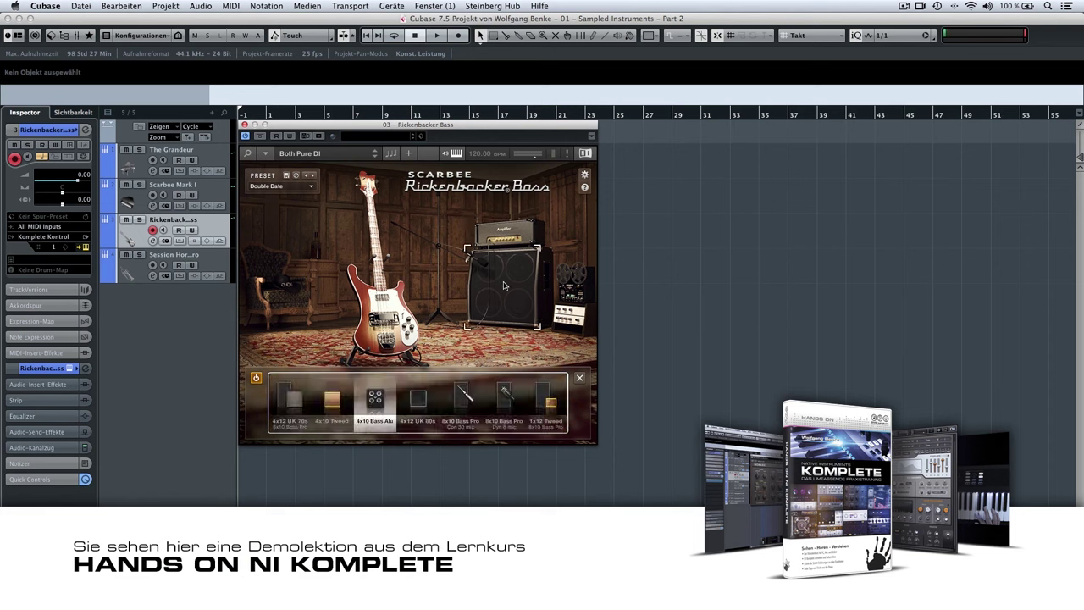
pyautogui.click(572, 287)
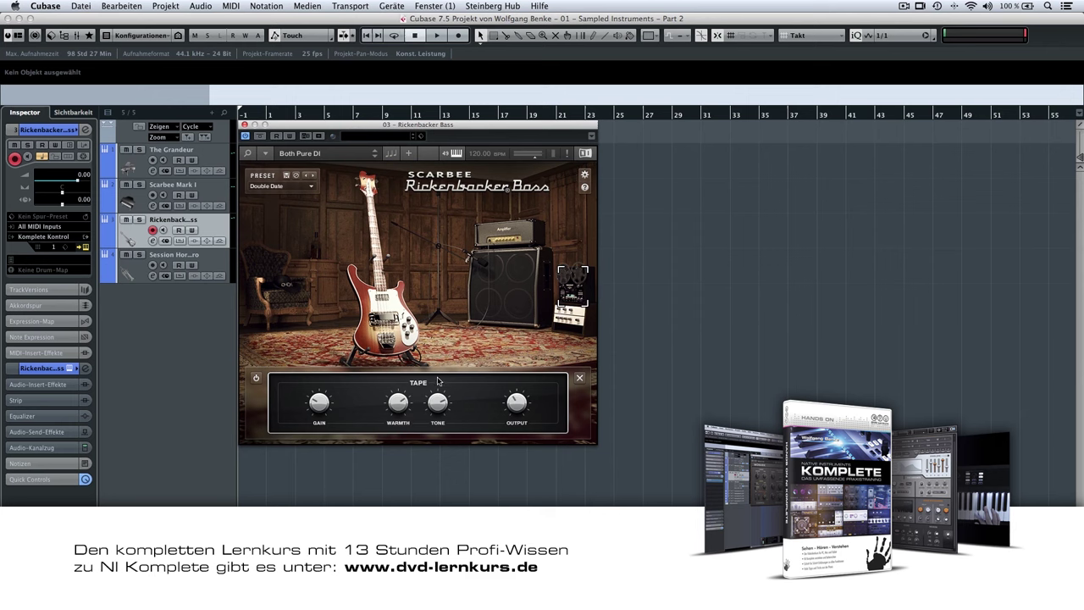
pyautogui.click(574, 310)
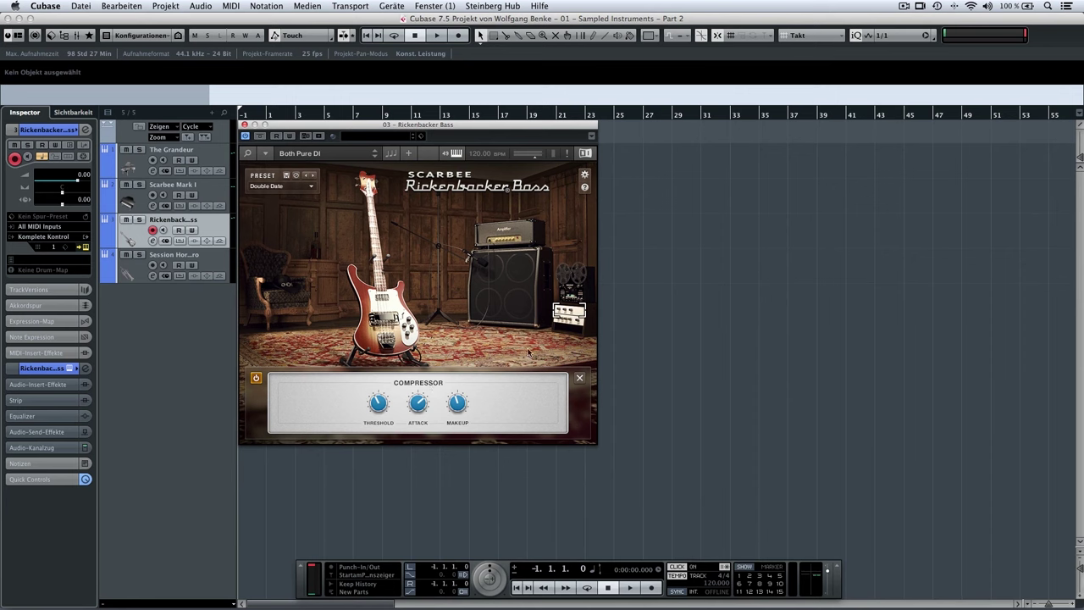
pyautogui.click(564, 322)
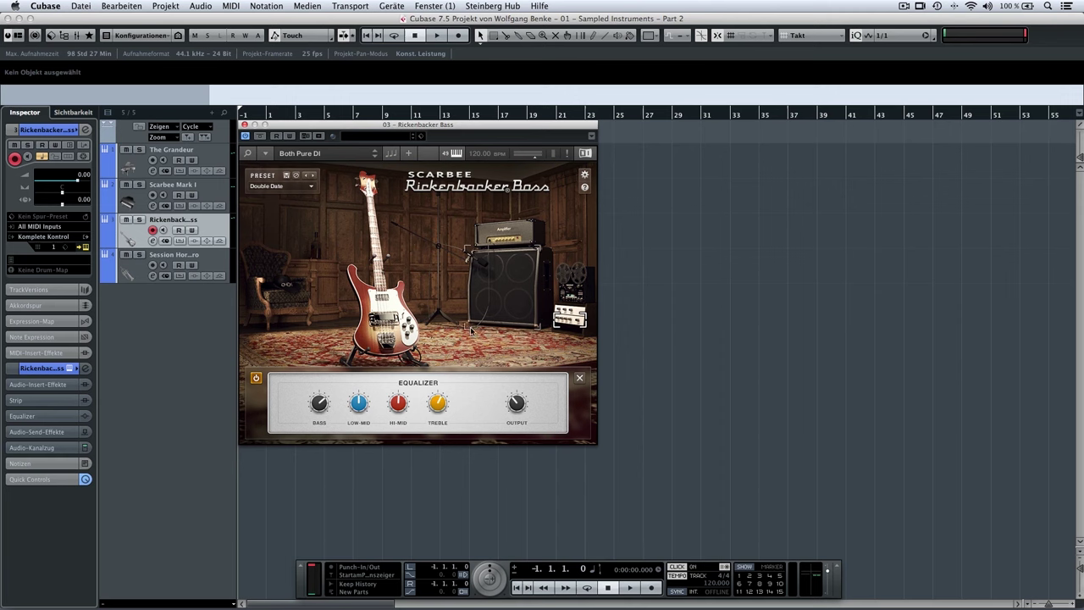
# - Review the Rickenbacker Bass's sound and performance settings and its keyswitch overview, and close the instrument
pyautogui.click(585, 175)
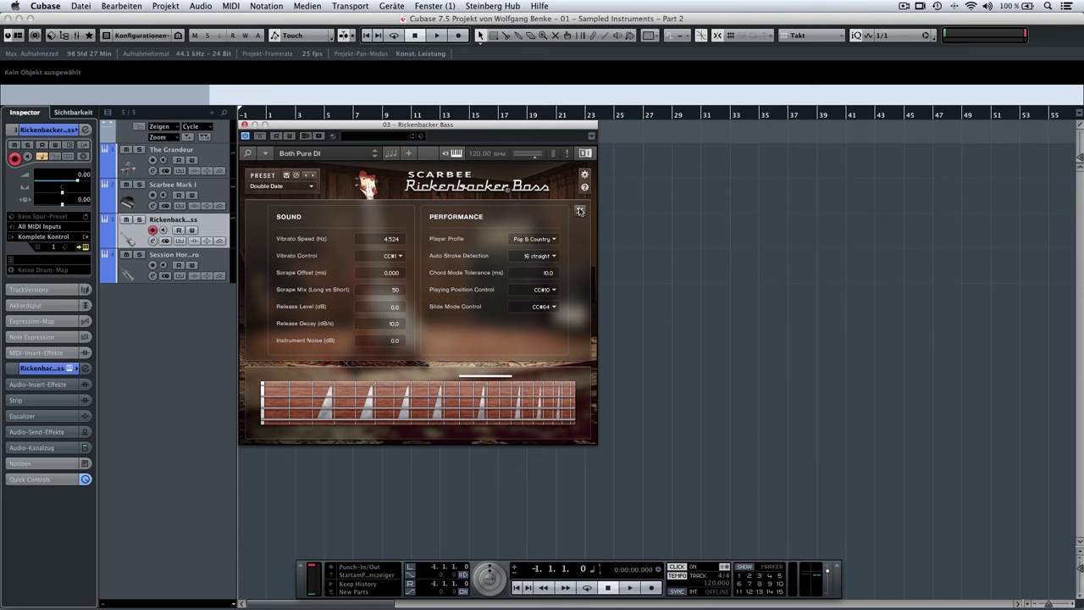
pyautogui.click(580, 211)
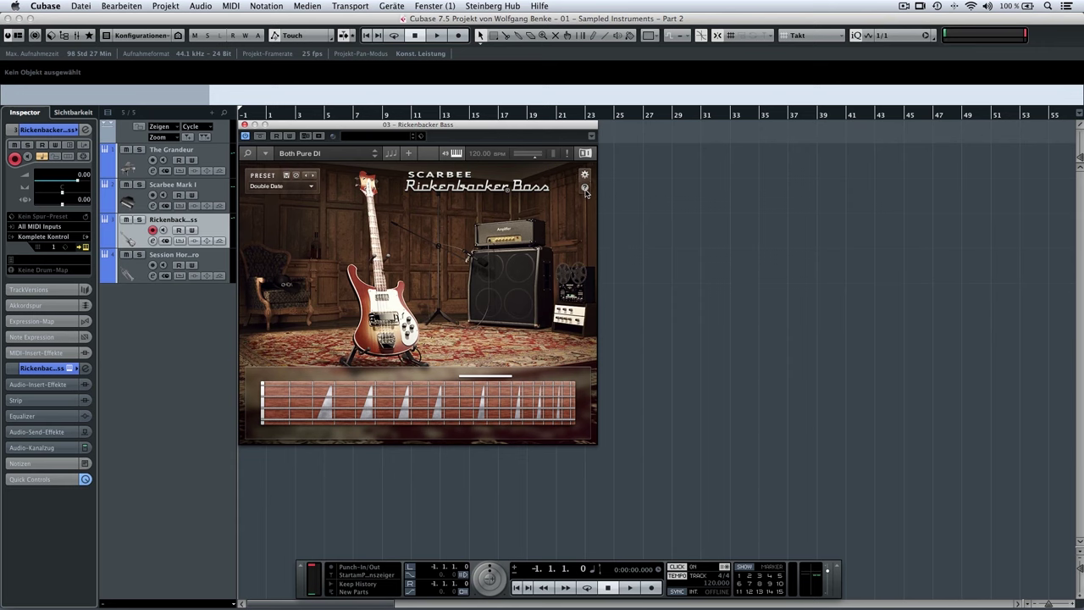
pyautogui.click(584, 188)
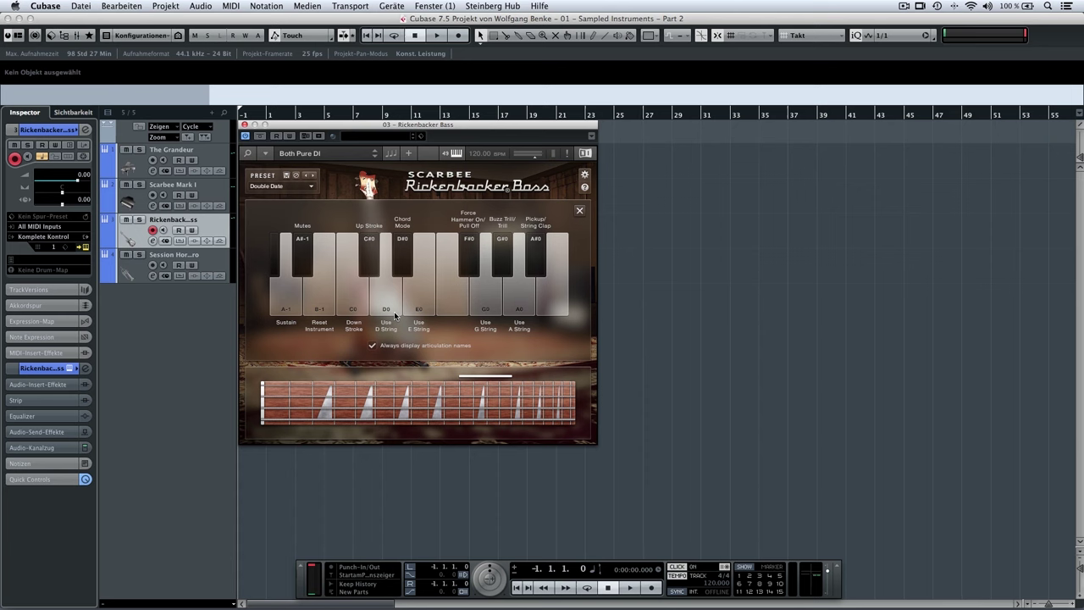
pyautogui.click(579, 210)
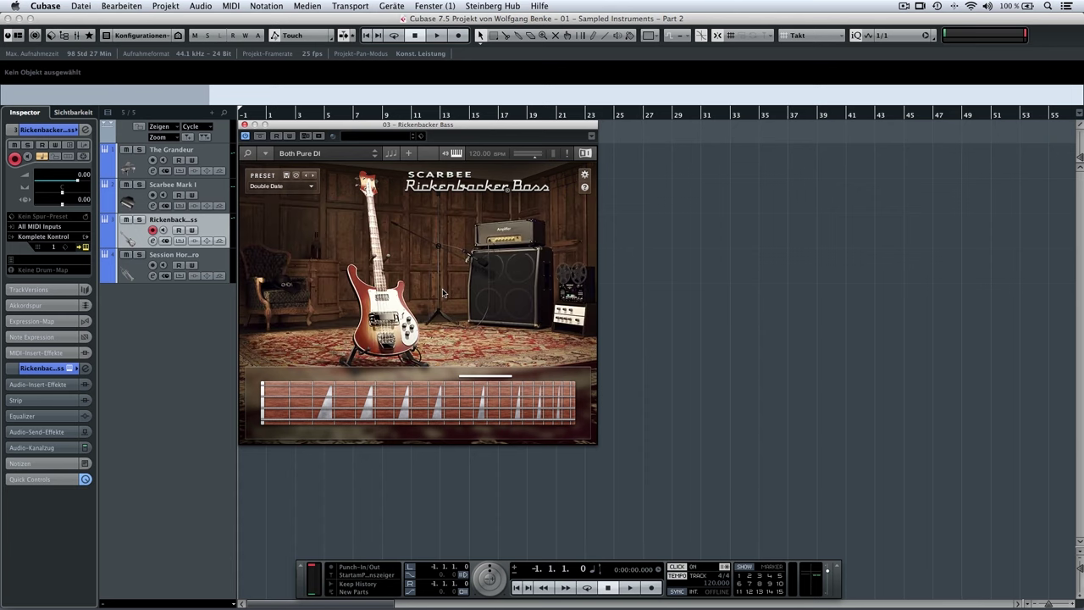
pyautogui.click(244, 125)
# - Open Session Horns Pro on the fourth track and view the instrument choices for slot B, leaving its instrument as is
pyautogui.click(214, 256)
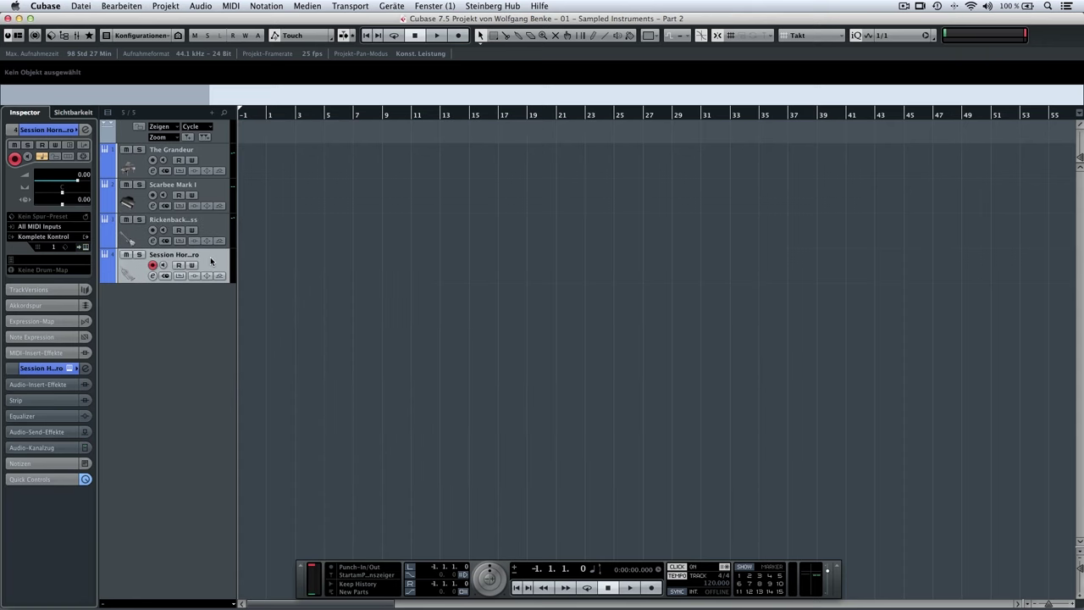
pyautogui.click(86, 247)
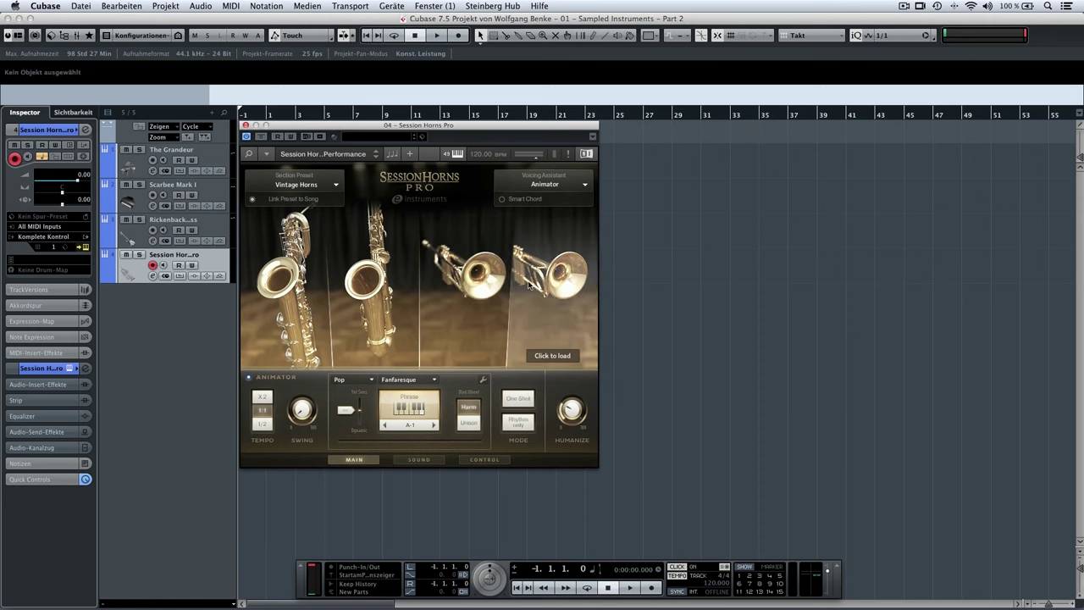
pyautogui.click(362, 281)
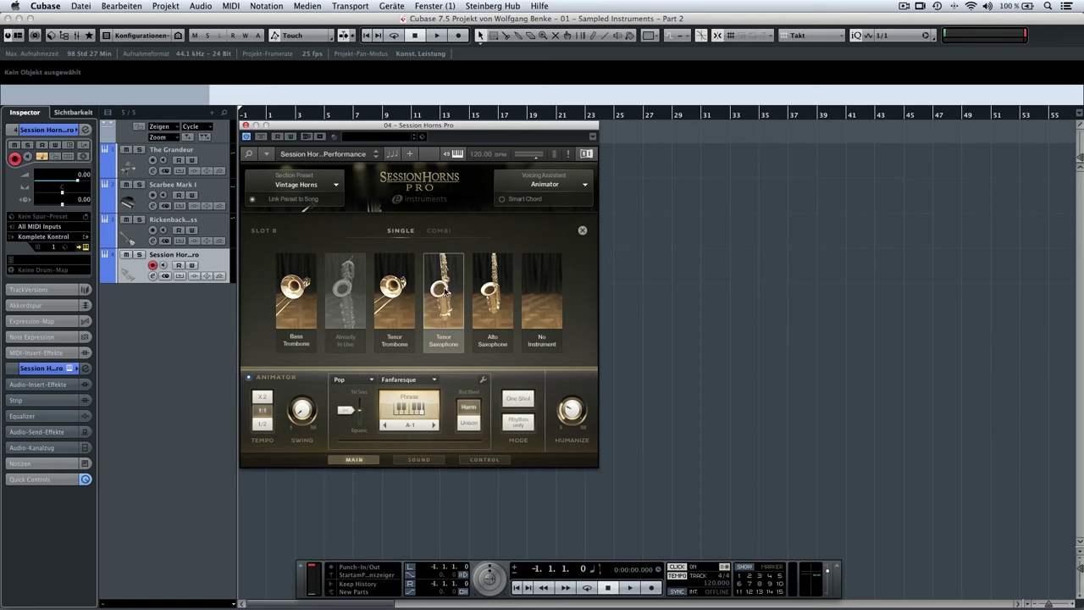
pyautogui.click(582, 231)
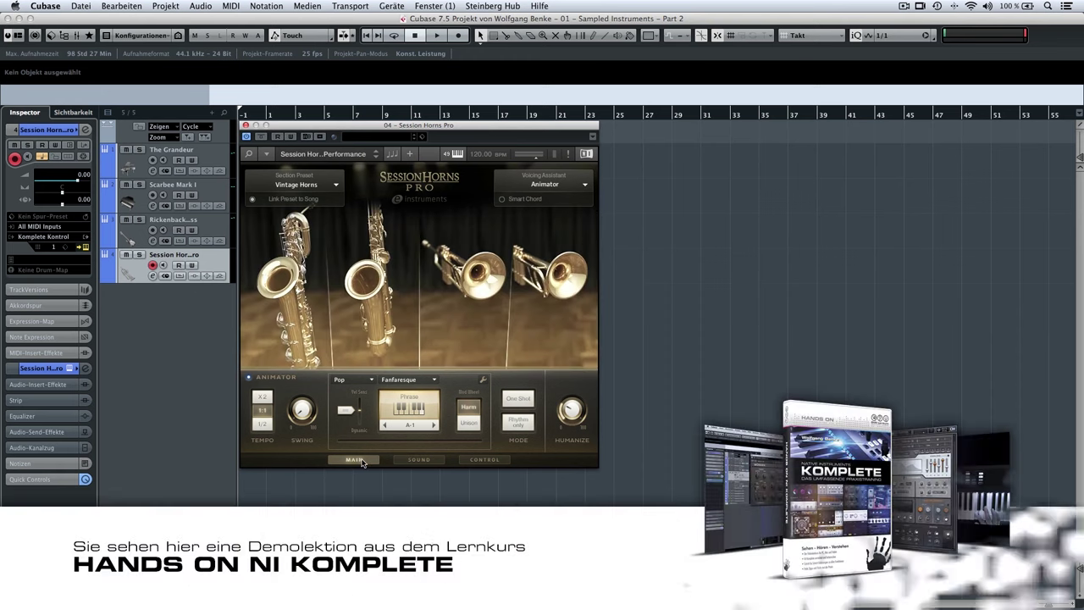
# - View the Sound and Control pages of Session Horns Pro and return to the Main page
pyautogui.click(417, 460)
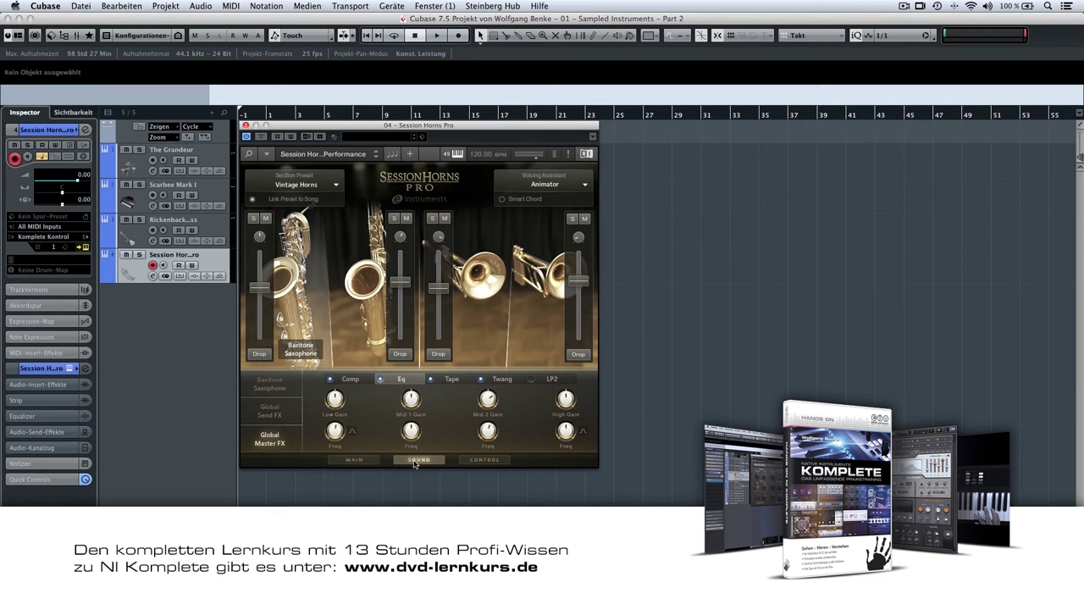
pyautogui.click(475, 459)
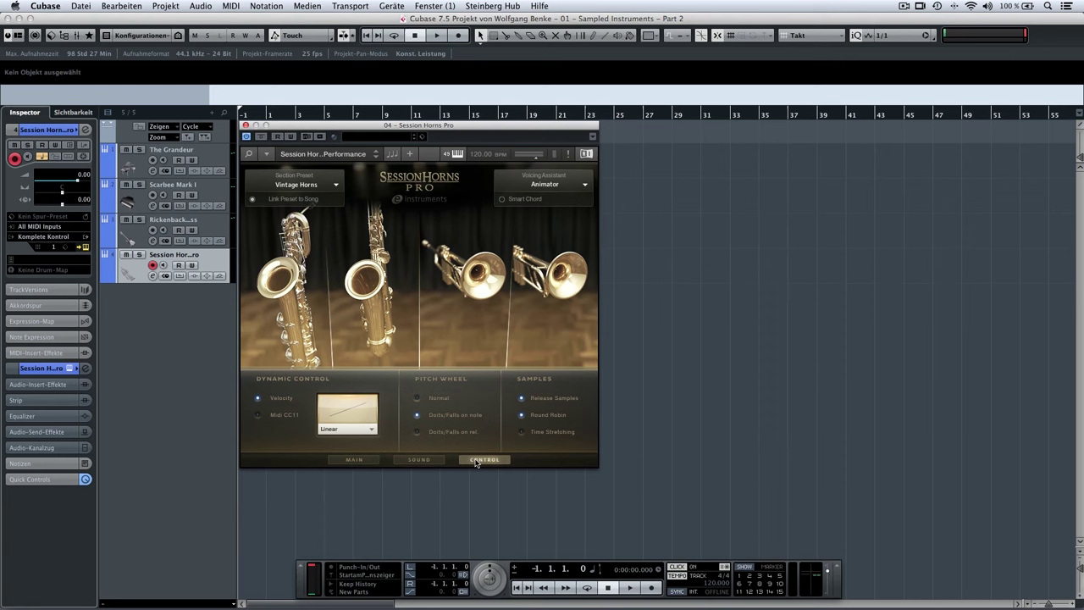
pyautogui.click(363, 463)
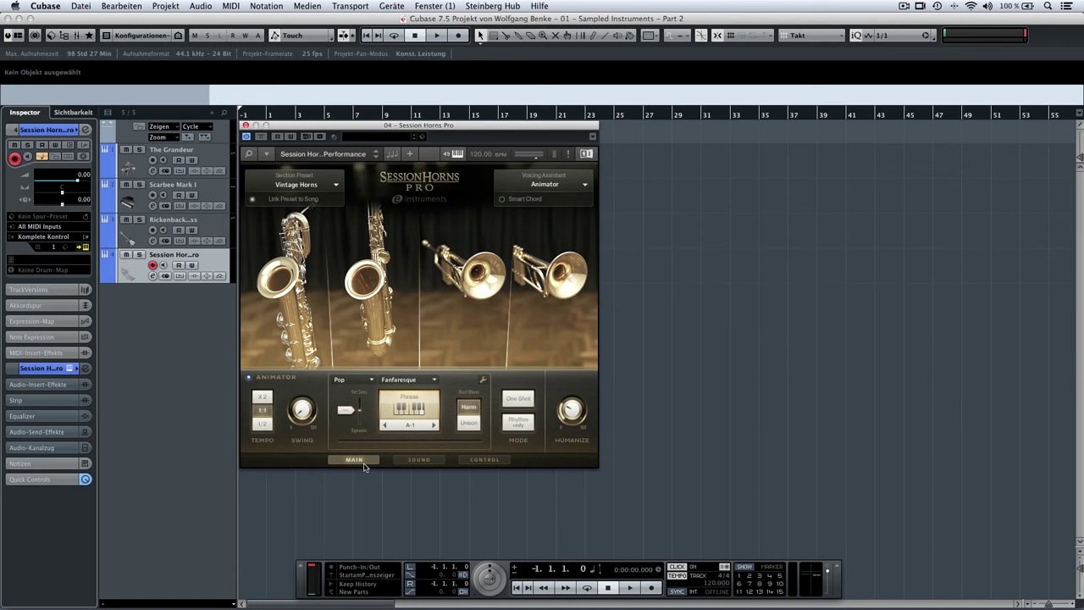
# - Enable Smart Chord in Session Horns Pro and view the Animator's list of music styles, keeping Pop
pyautogui.click(501, 200)
pyautogui.click(371, 382)
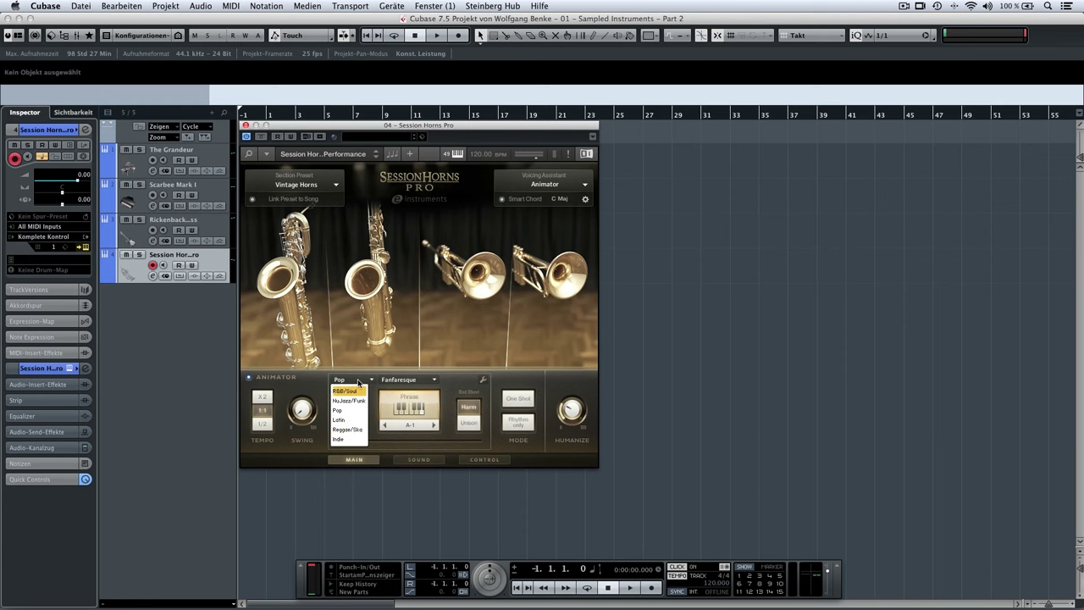
pyautogui.click(365, 371)
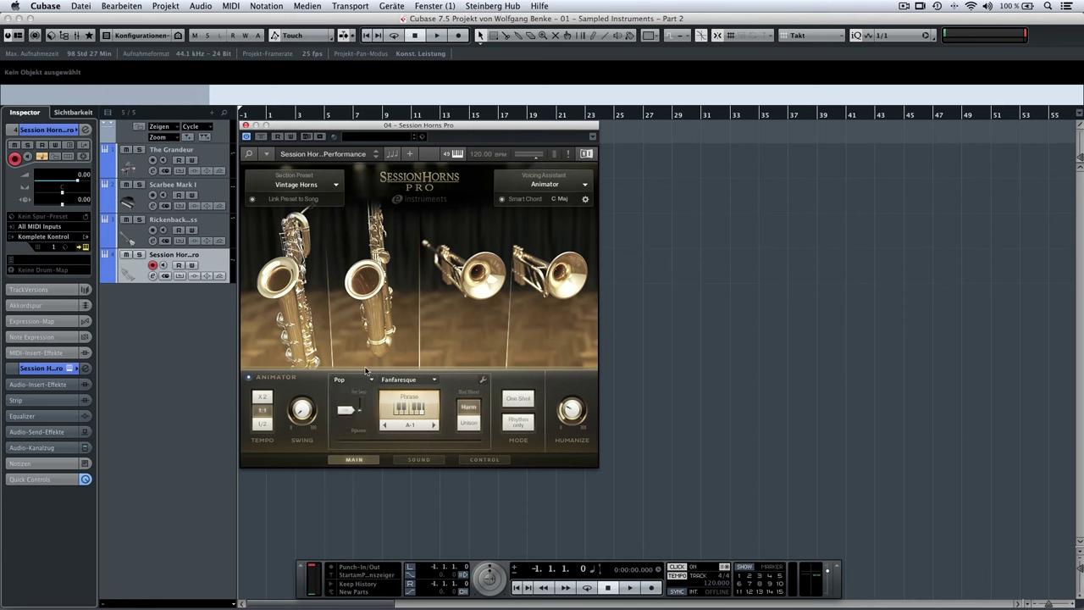